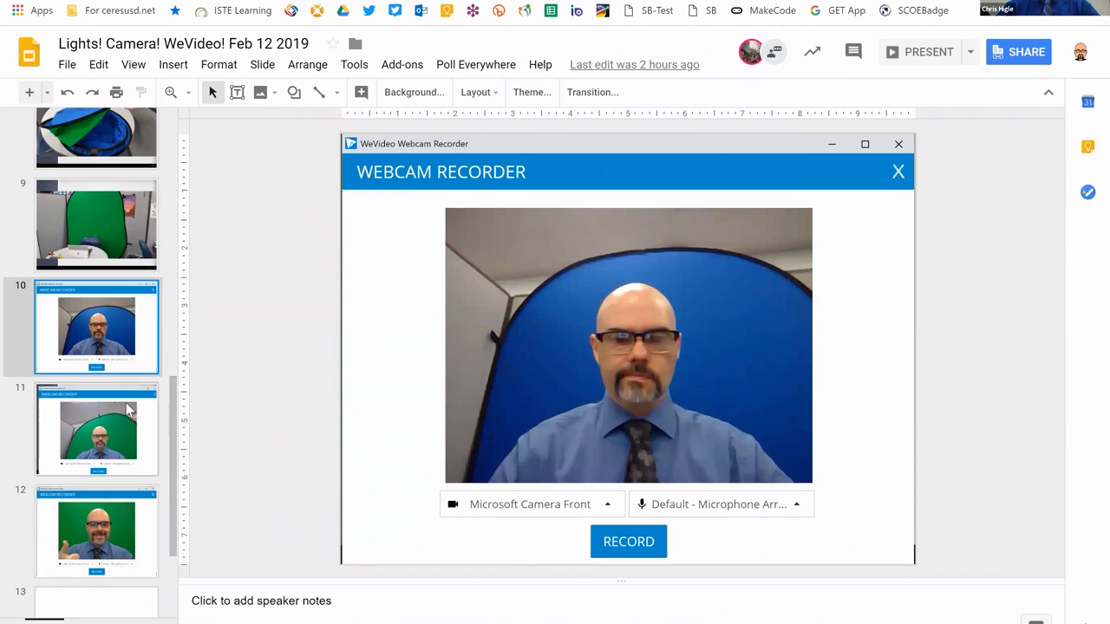
Step: View slides 11, 9 and 12 of the presentation to compare the green screen setup and webcam framing
click(122, 403)
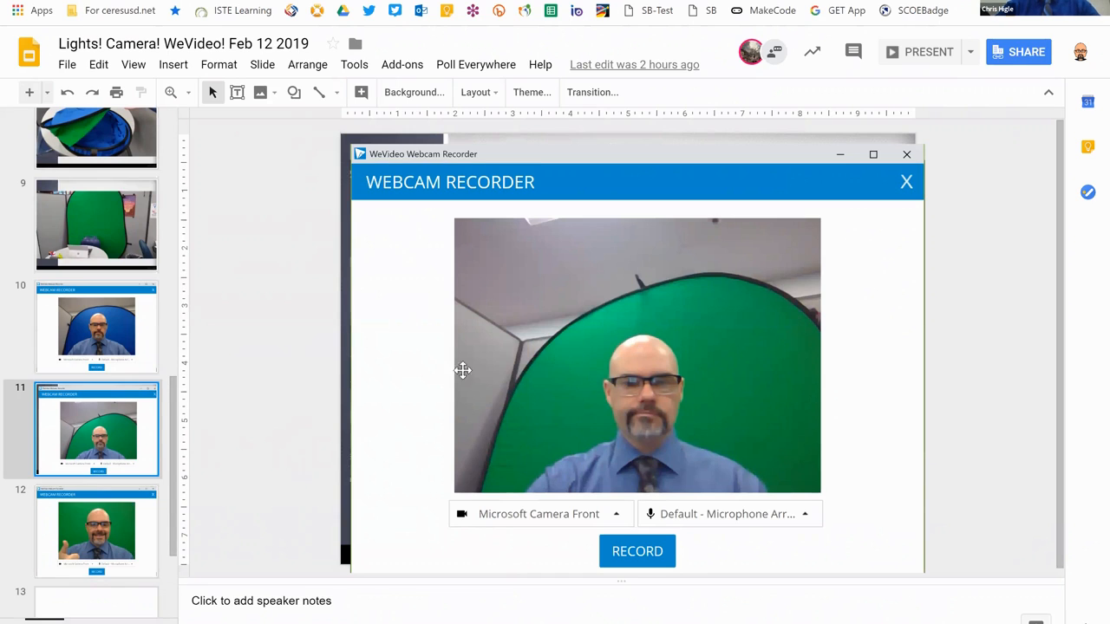
click(78, 254)
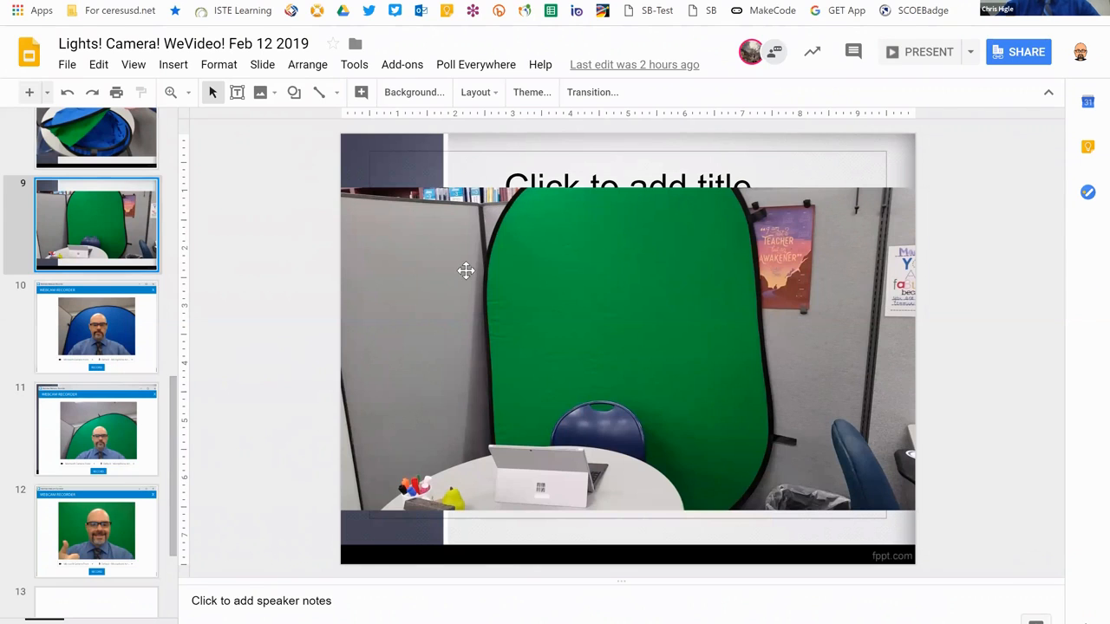
click(100, 520)
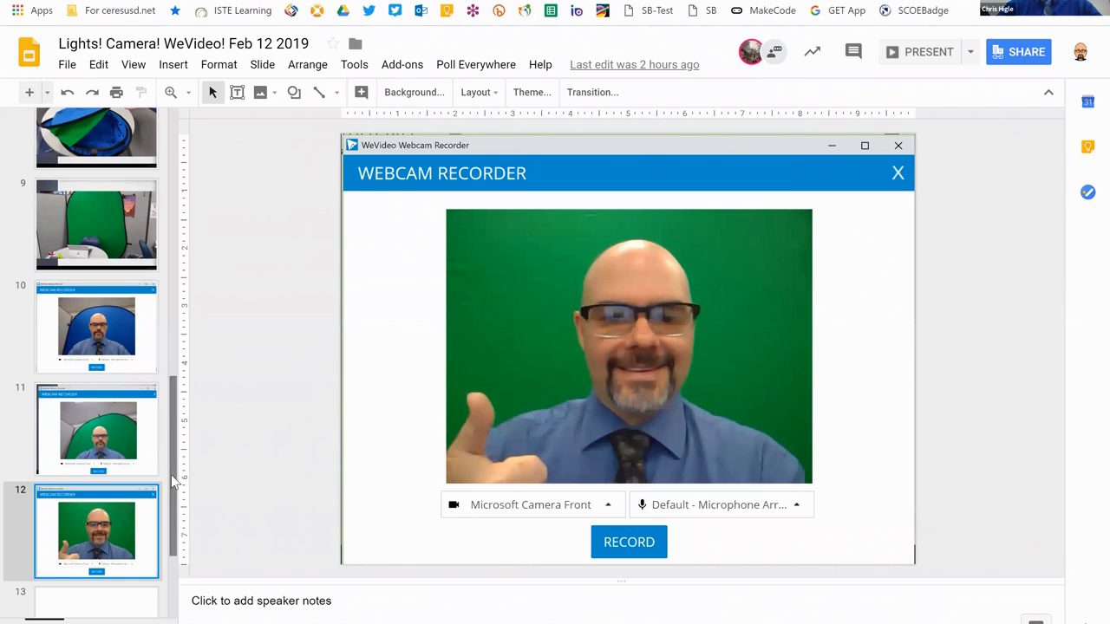
drag(171, 474, 168, 526)
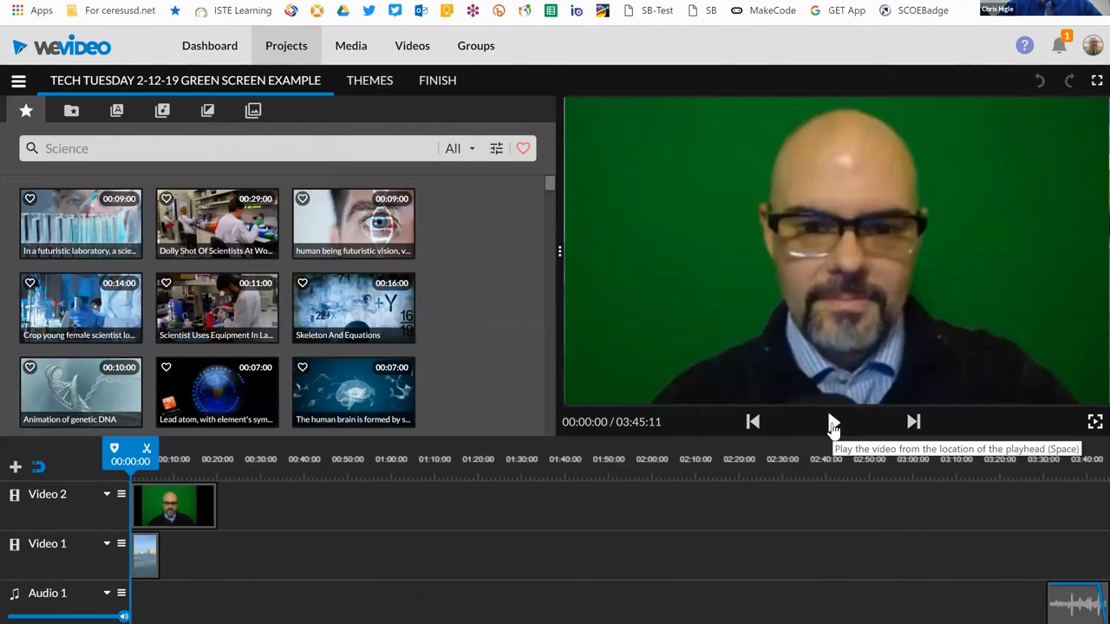
Step: Switch to the WeVideo green screen example project and play the unkeyed recording from the start, pausing after about nine seconds
click(832, 423)
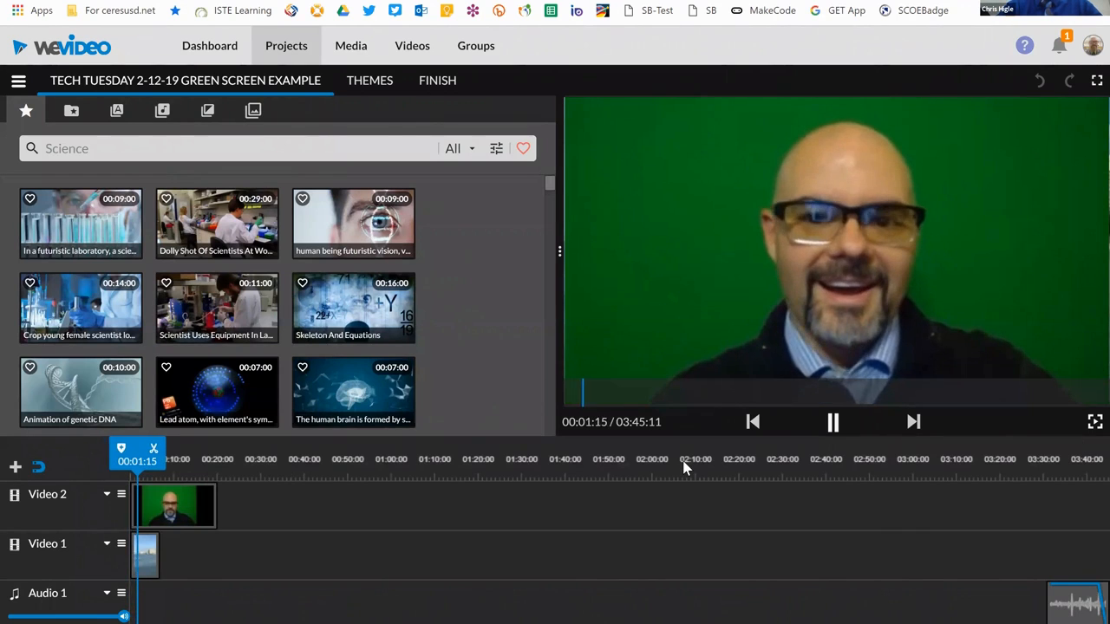
click(833, 422)
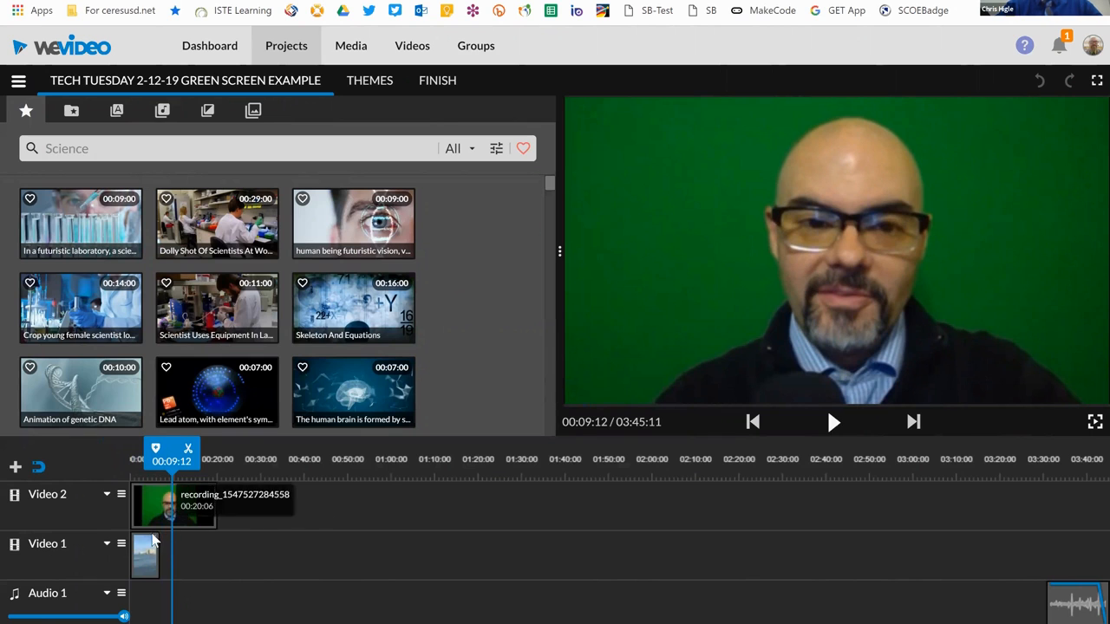
Step: Select the background clip on the Video 1 track and search the stock media library for "waikiki"
click(146, 551)
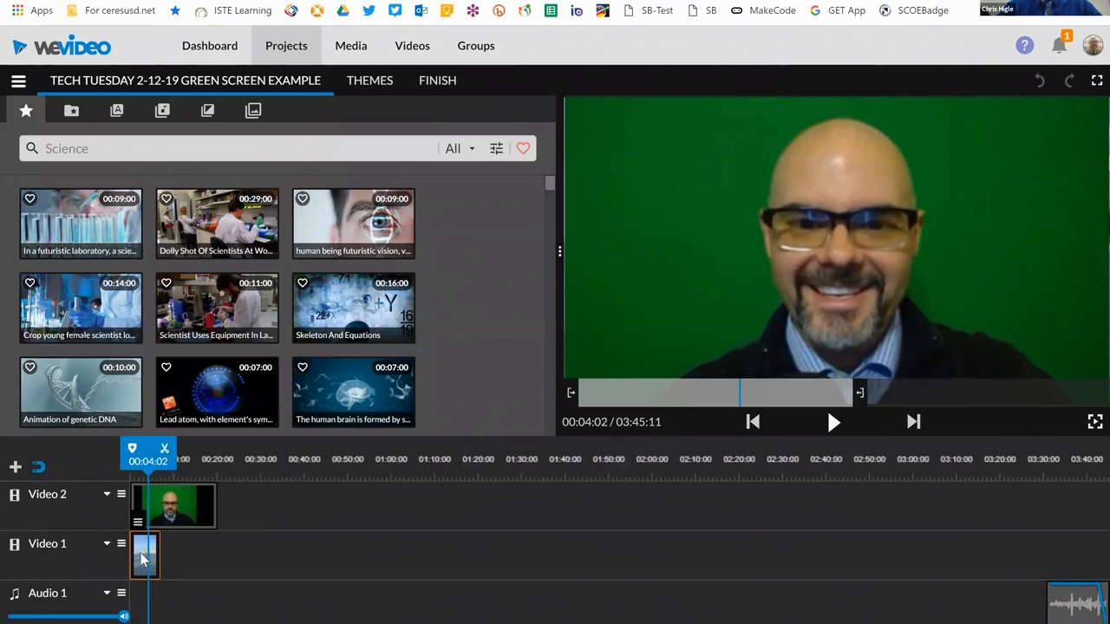
click(109, 154)
text(waikiki)
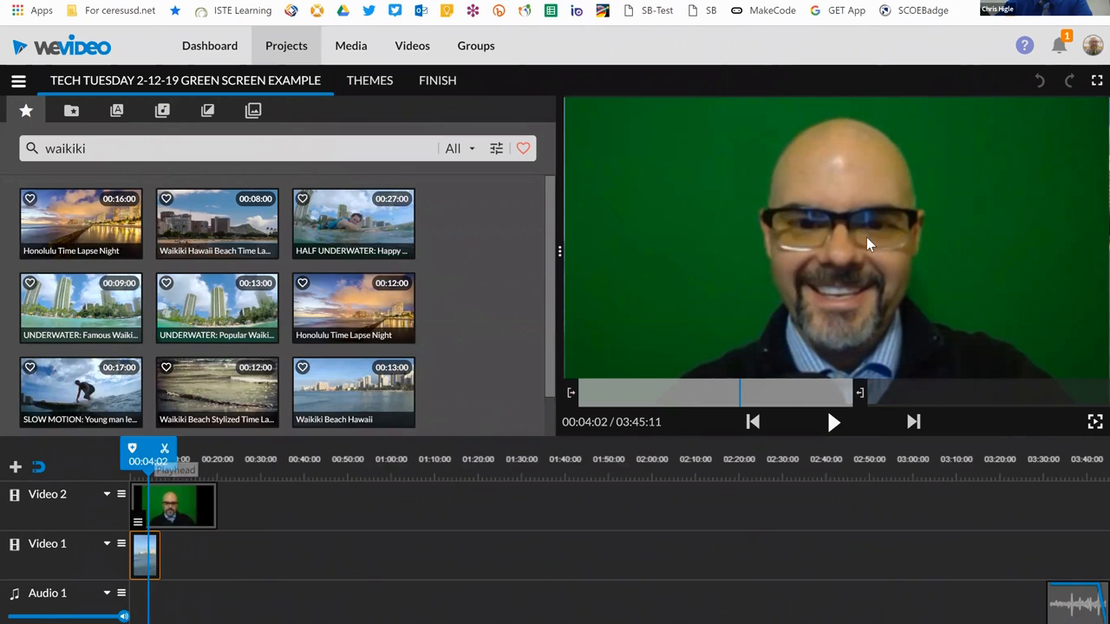
Step: Apply color keying to the green screen recording on Video 2, sampling the green backdrop (006621) as the color to remove
click(169, 501)
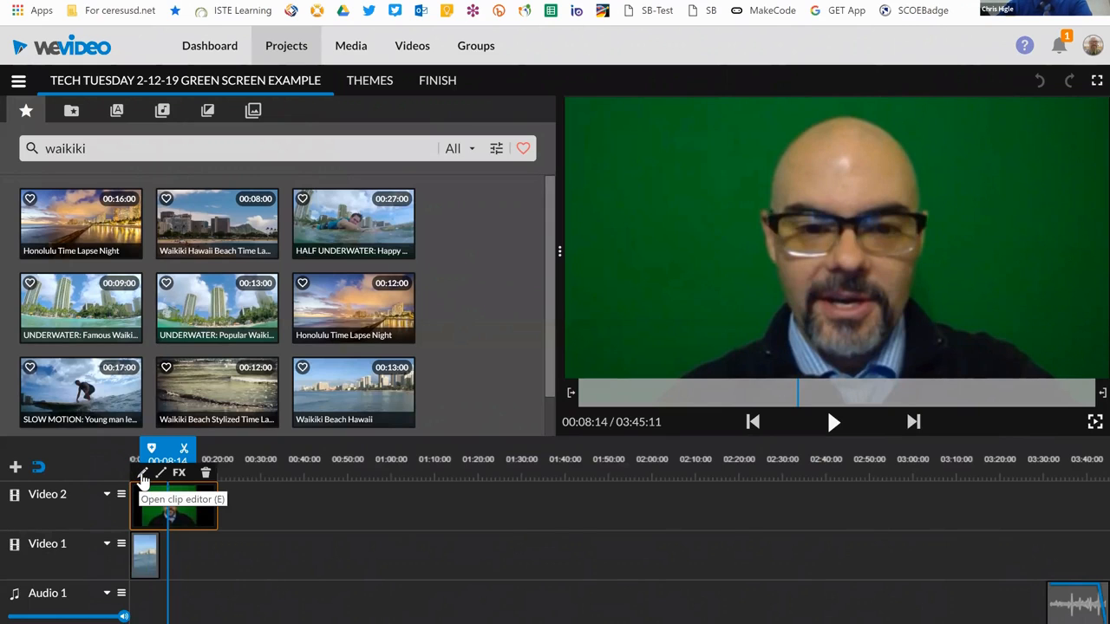
click(143, 476)
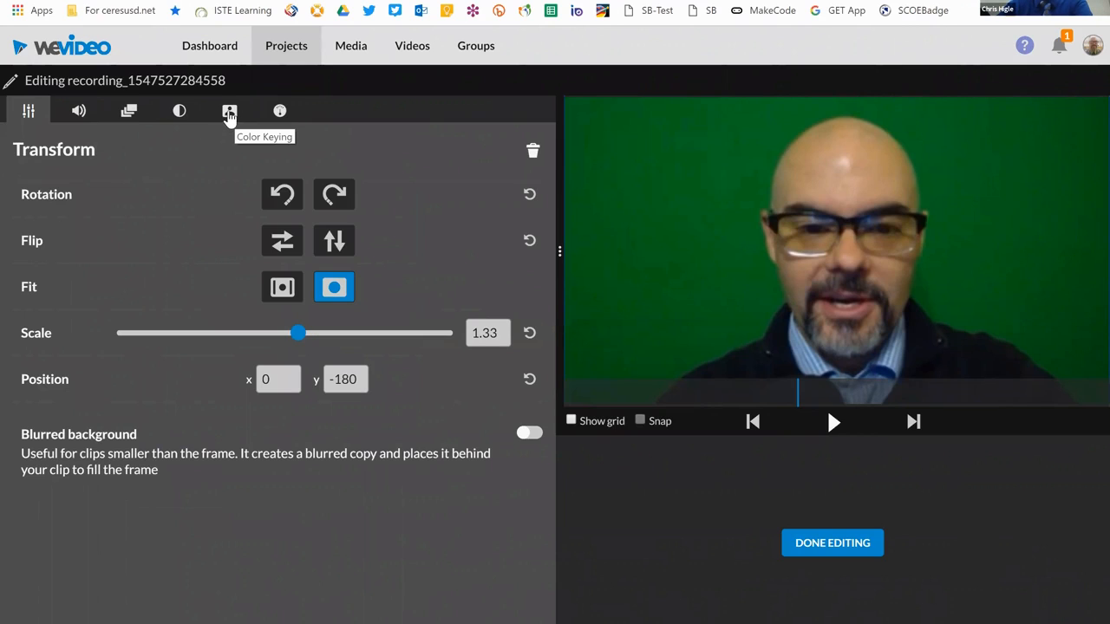
click(230, 113)
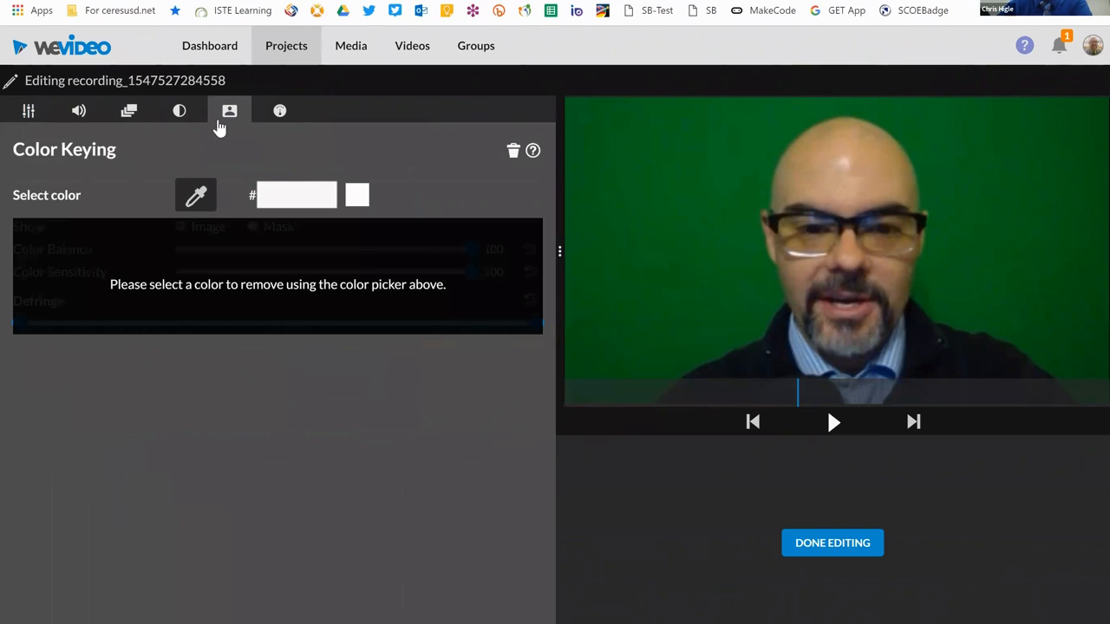
click(198, 196)
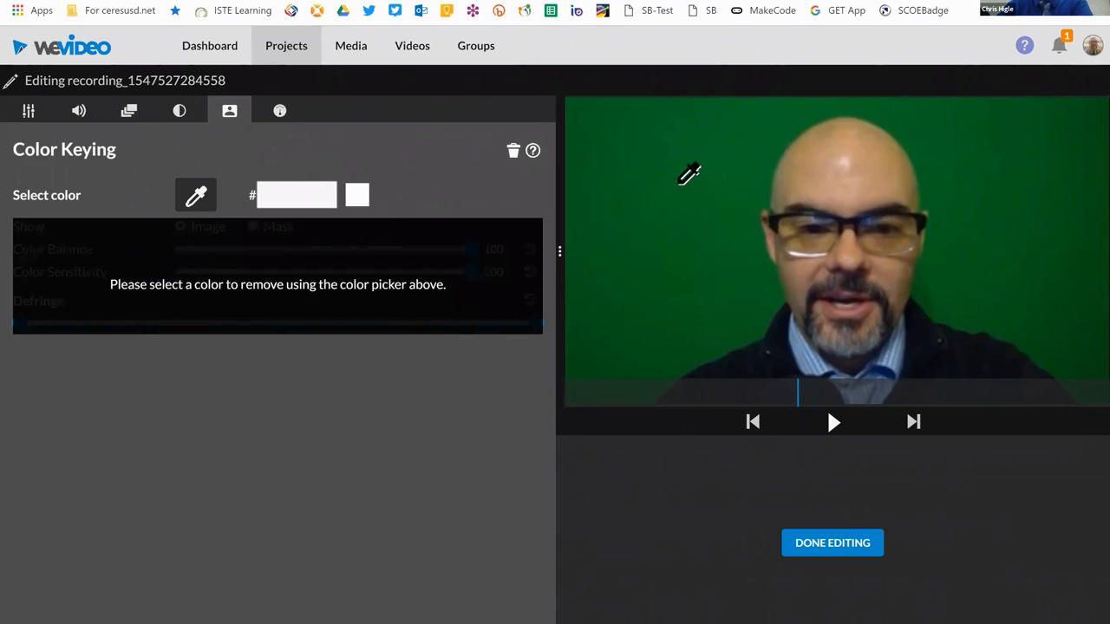
click(690, 201)
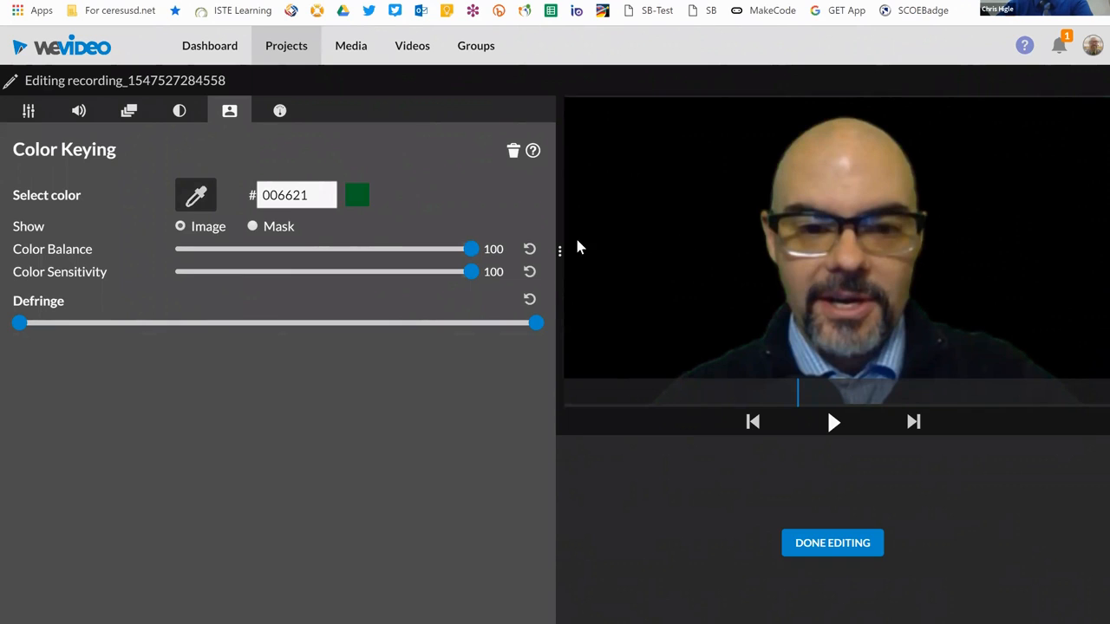
Step: Play back part of the keyed recording in the clip editor, pause it, and finish editing the clip
click(832, 422)
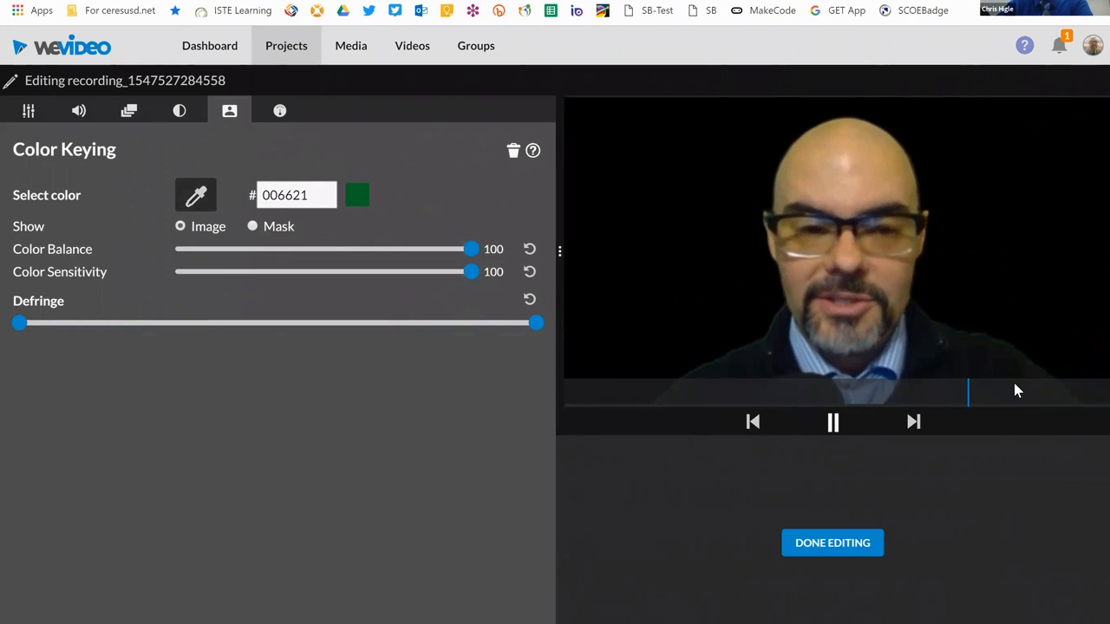
click(832, 422)
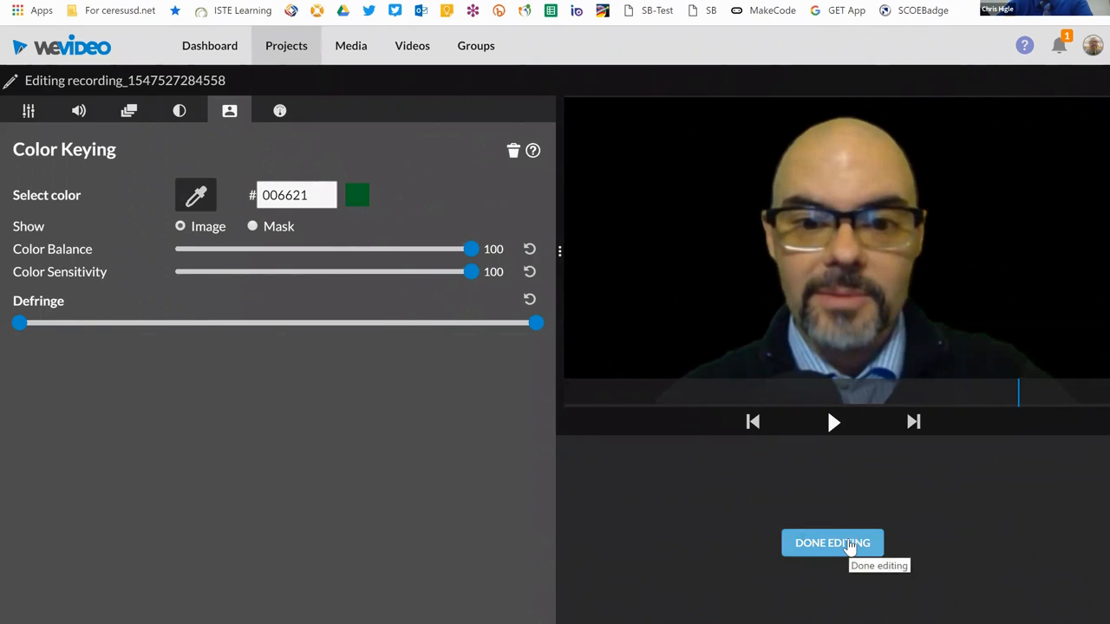
click(850, 544)
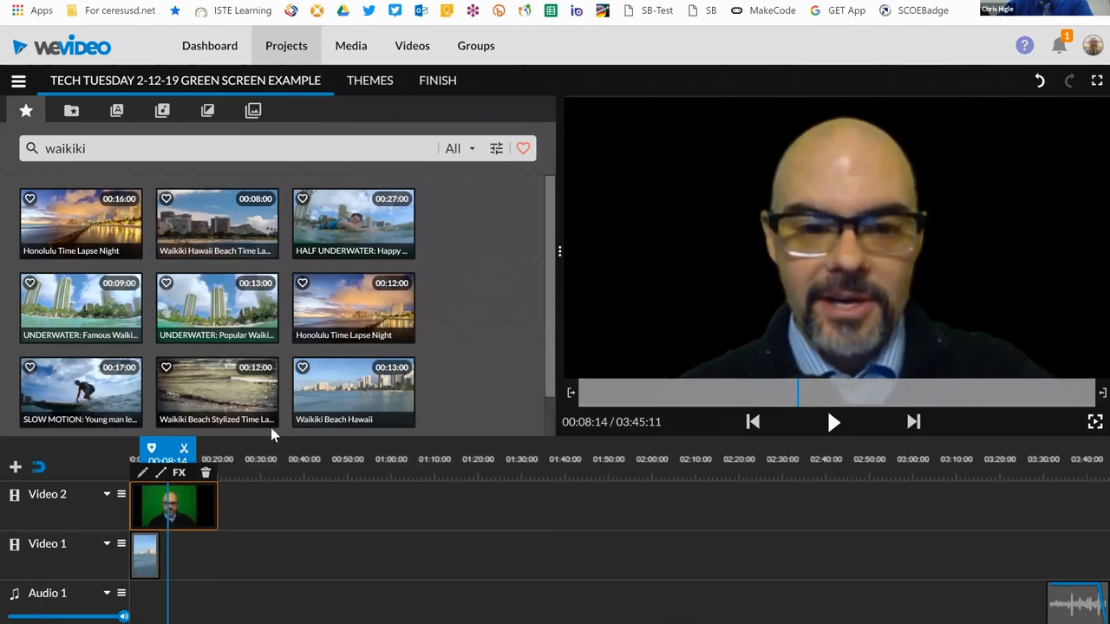
Step: Play the combined video from the start of the timeline to check the keyed recording over the beach background, and pause it
drag(167, 459, 128, 462)
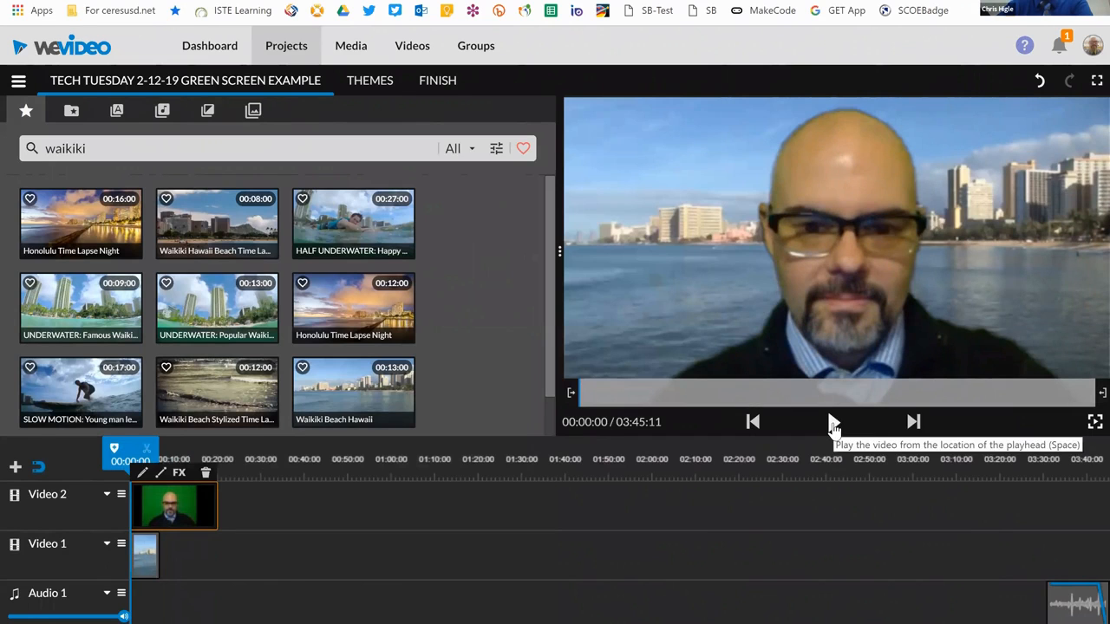
click(832, 424)
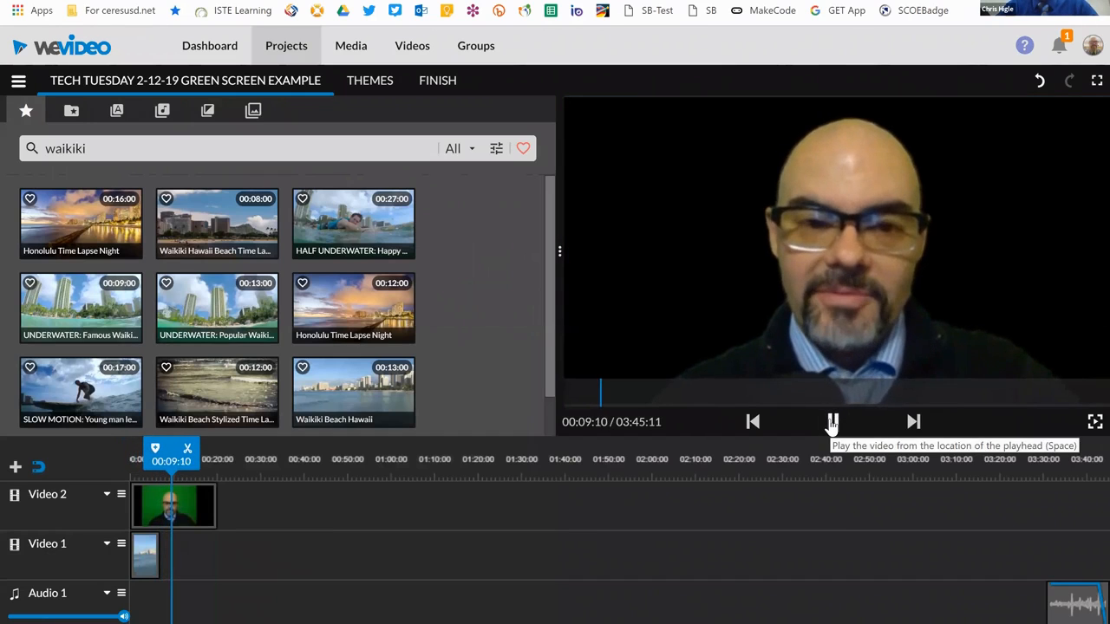
click(832, 423)
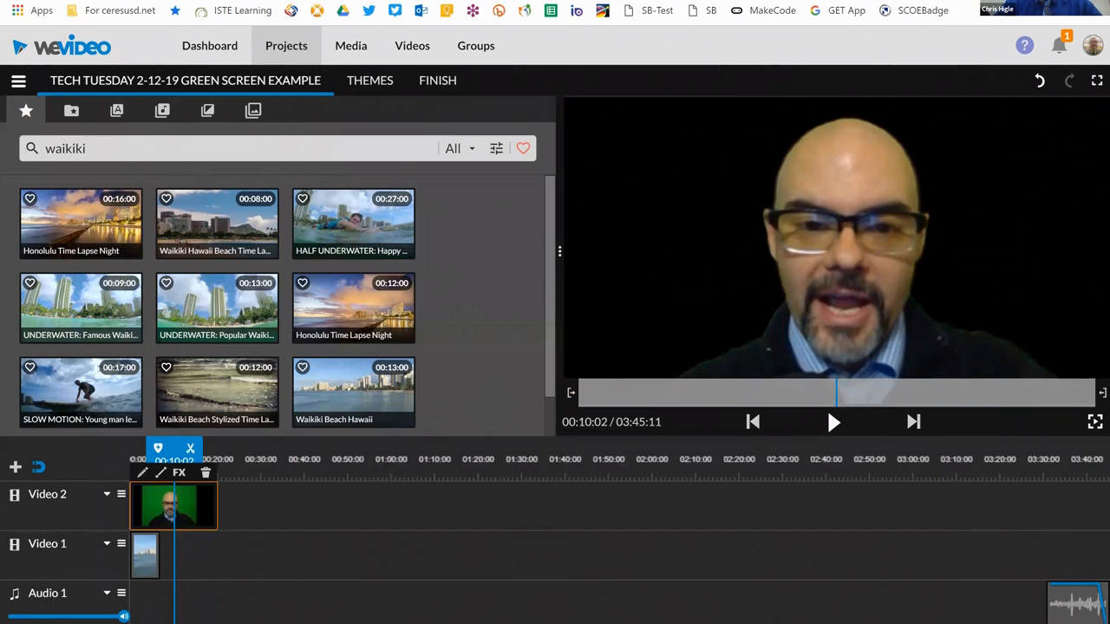
Step: Switch to the Google Slides presentation and show its title slide with the short link
click(117, 2)
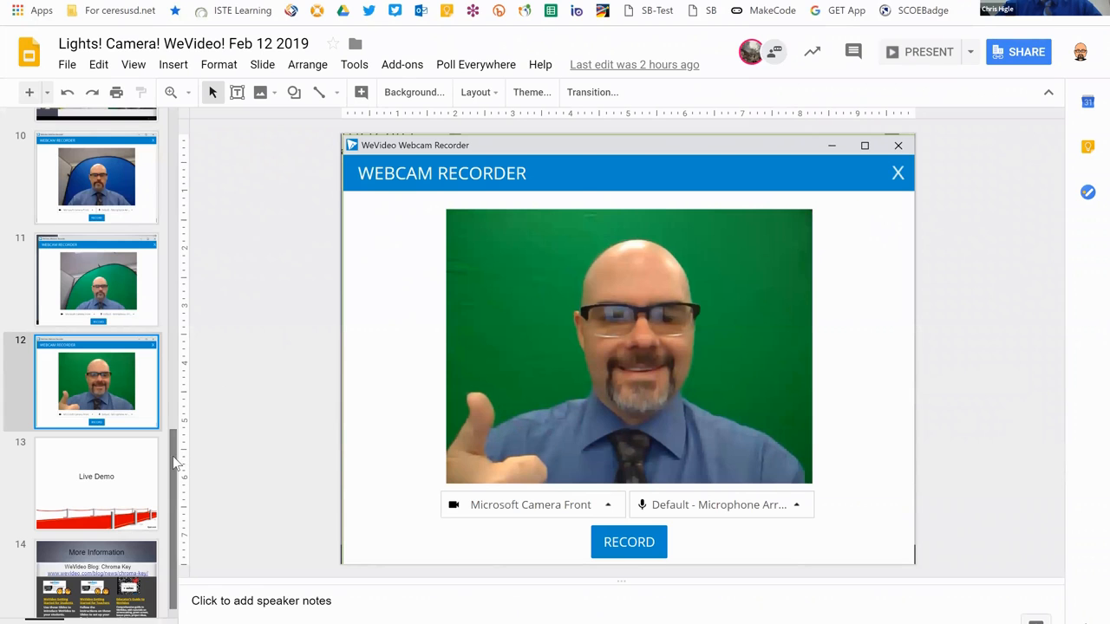
drag(173, 456, 169, 130)
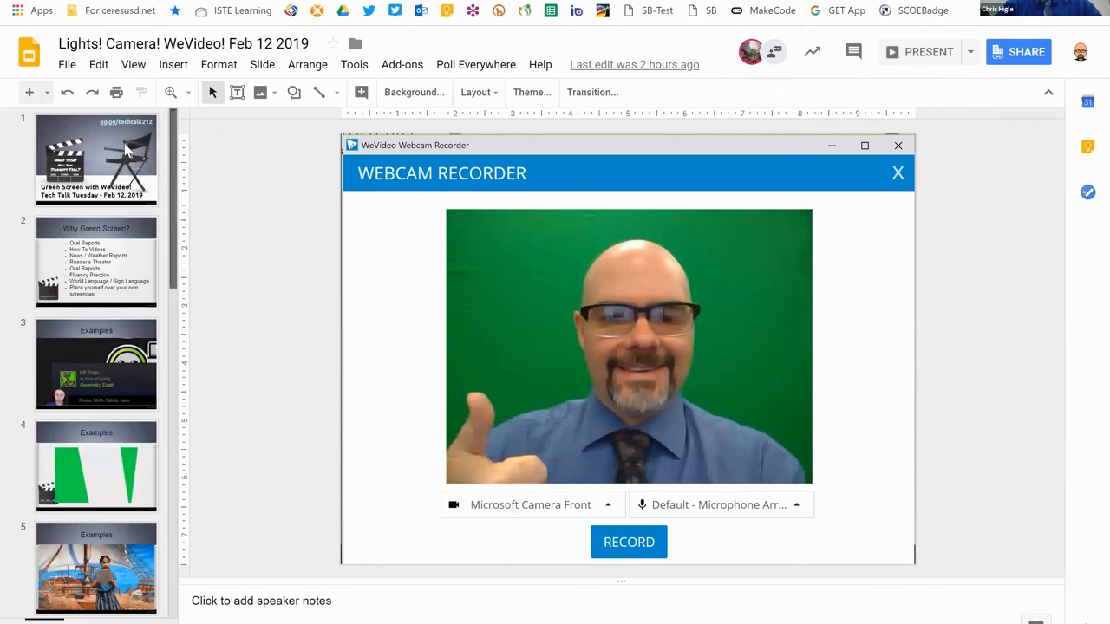
click(125, 149)
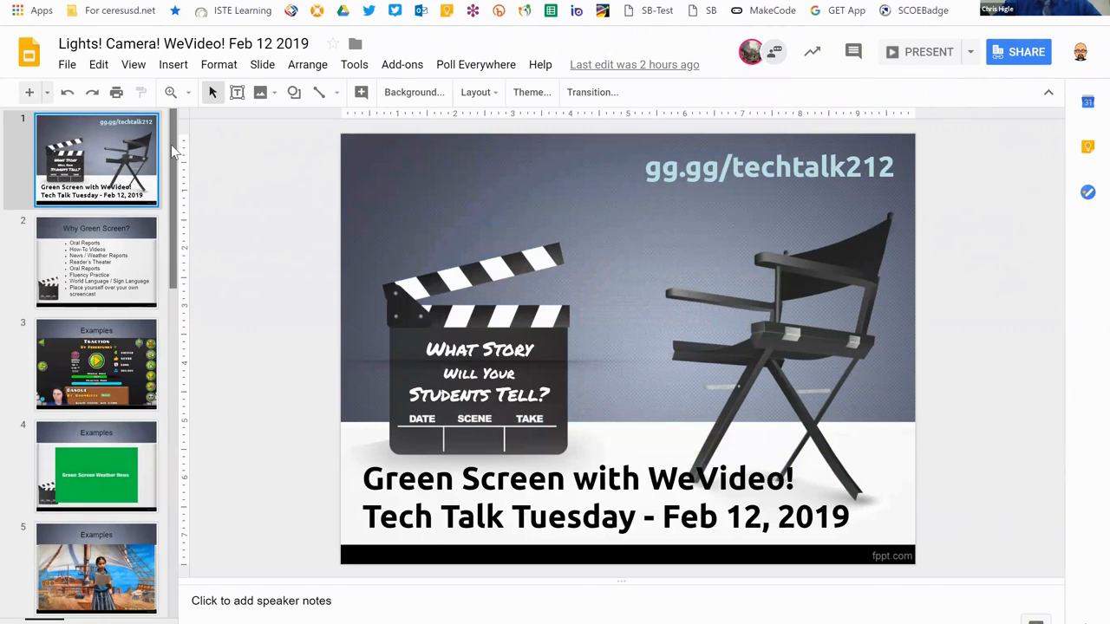
Step: Go to the "More Information" slide and open the linked WeVideo blog article on Chroma Key
scroll(130, 347, down, 2)
scroll(108, 520, down, 10)
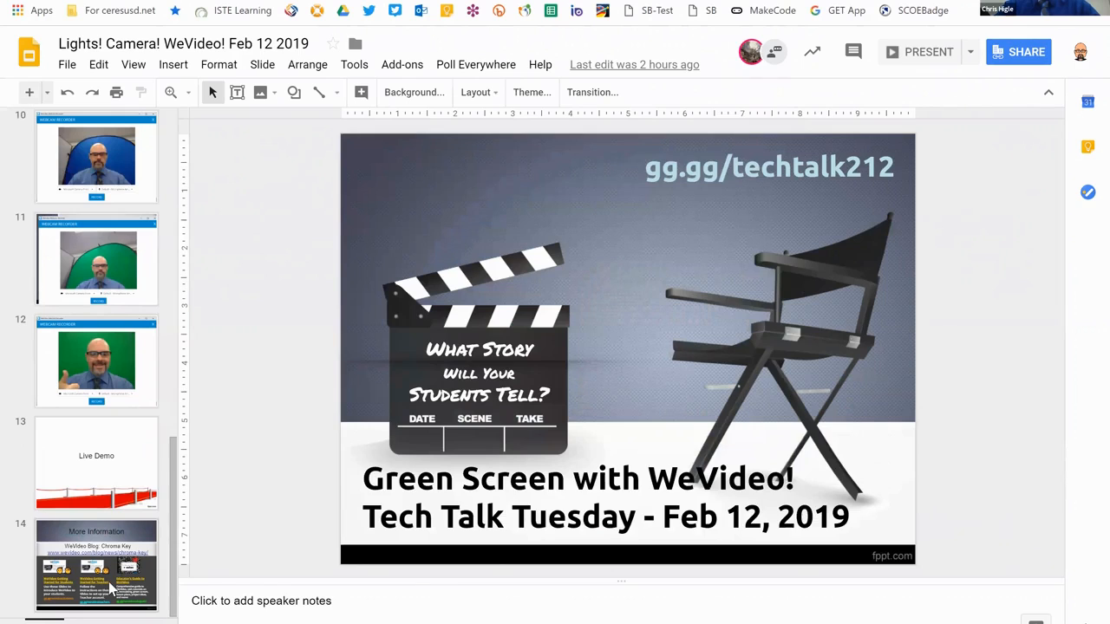
click(108, 582)
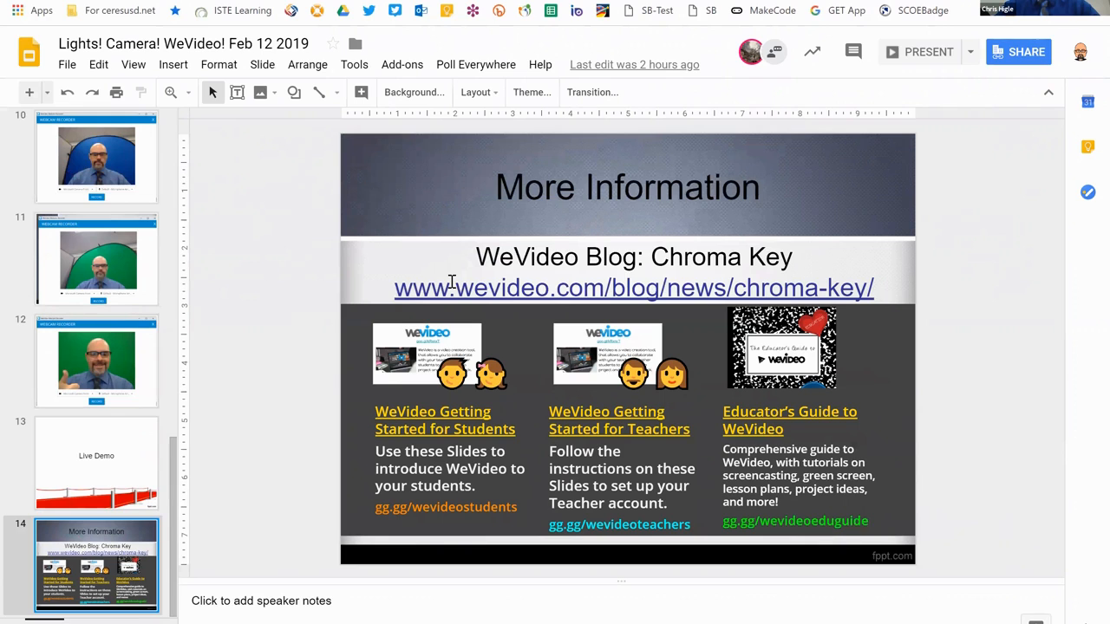
click(666, 292)
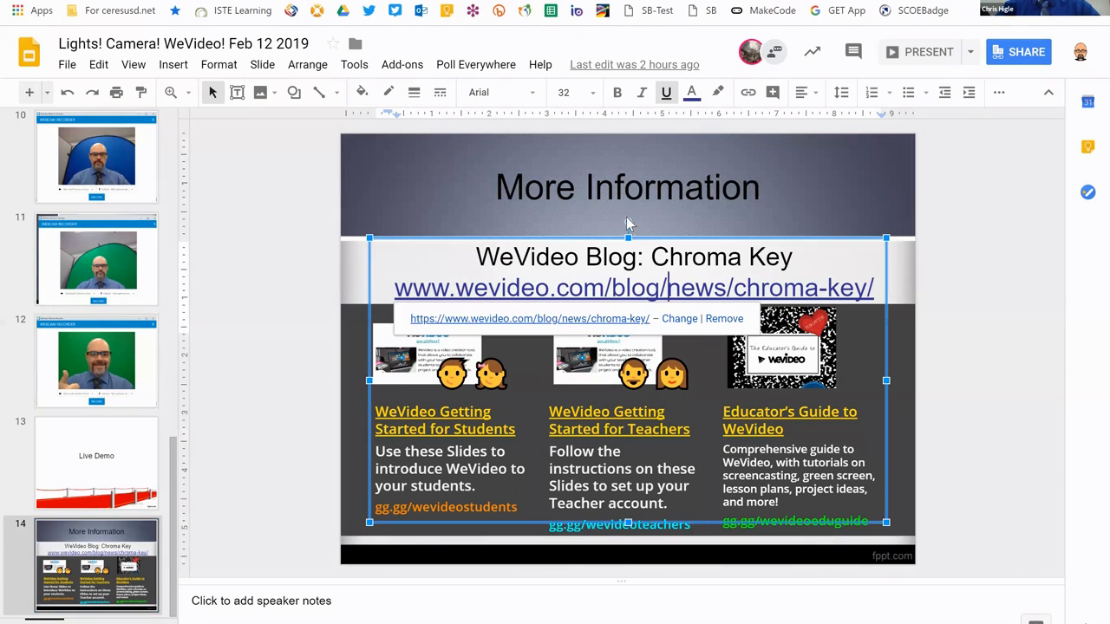
click(610, 321)
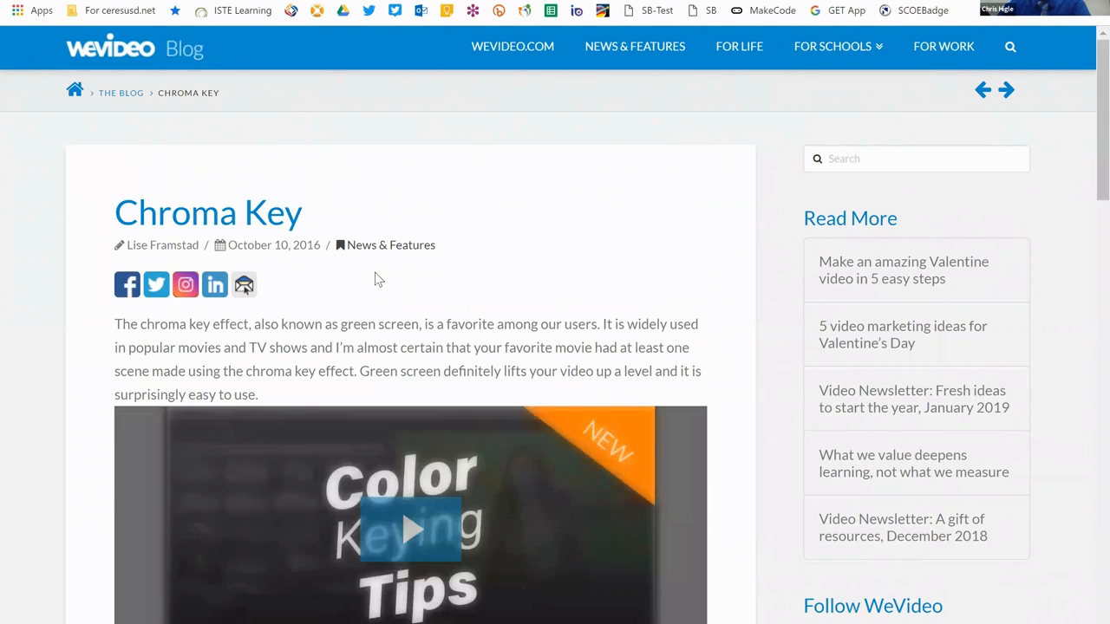
Step: Look through the Chroma Key article's video and green screen instructions, close it, and return to the "More Information" slide
scroll(376, 277, down, 4)
scroll(364, 300, up, 2)
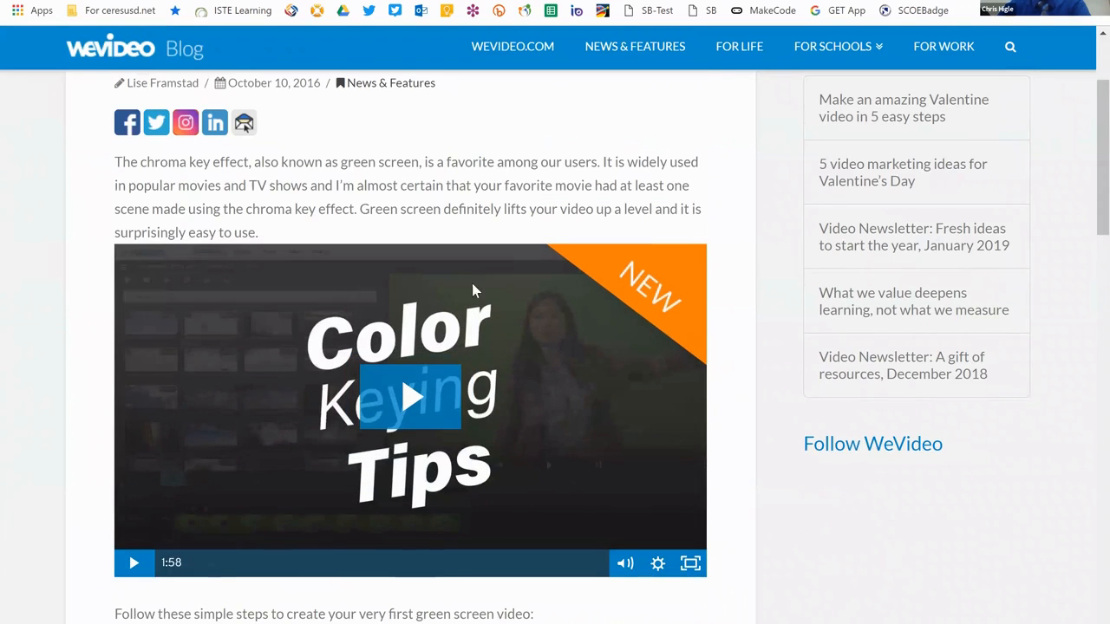
scroll(350, 357, down, 3)
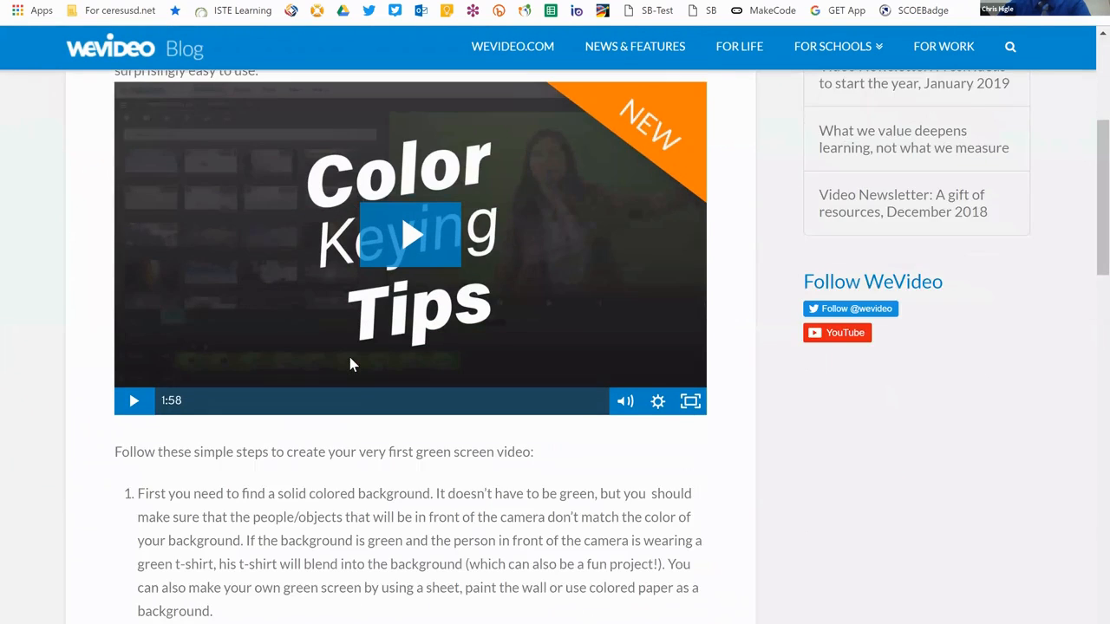
scroll(351, 362, down, 9)
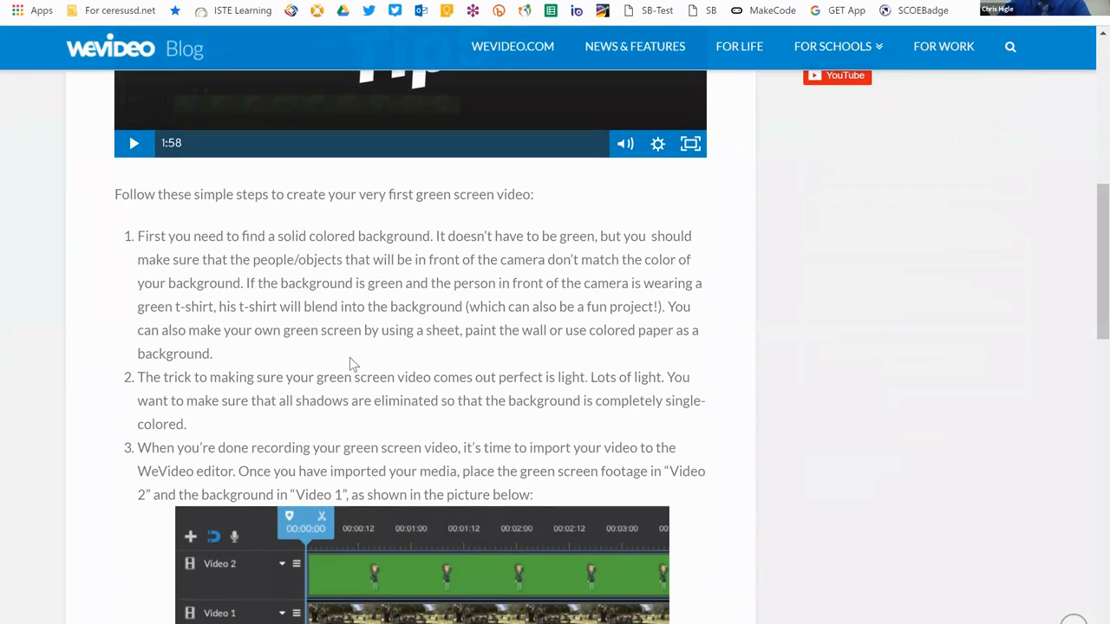
scroll(349, 357, down, 2)
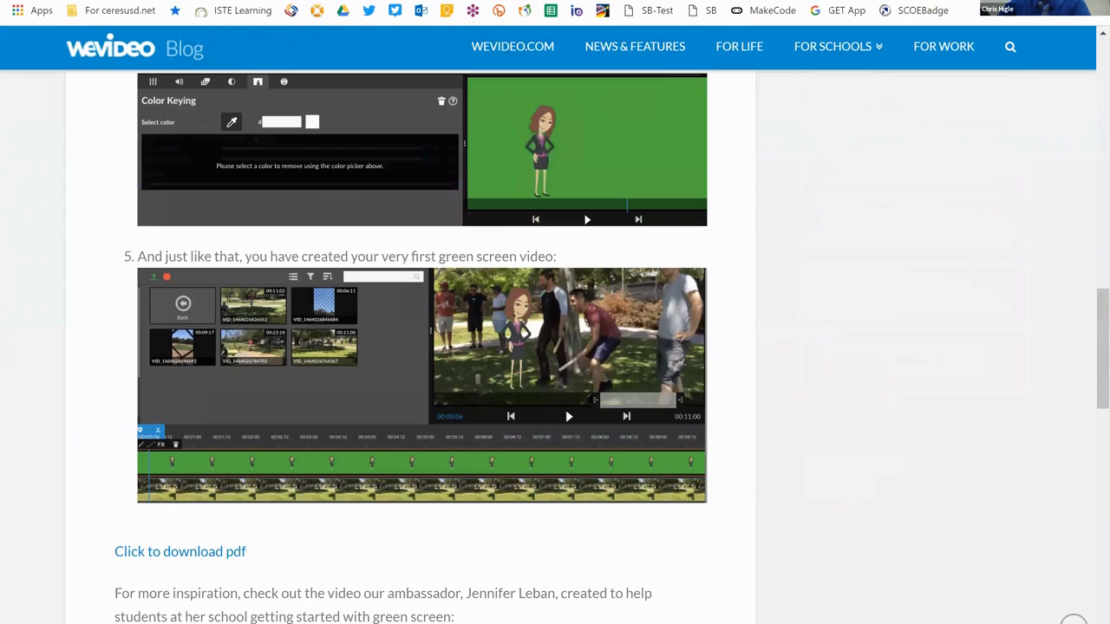
key(ctrl+w)
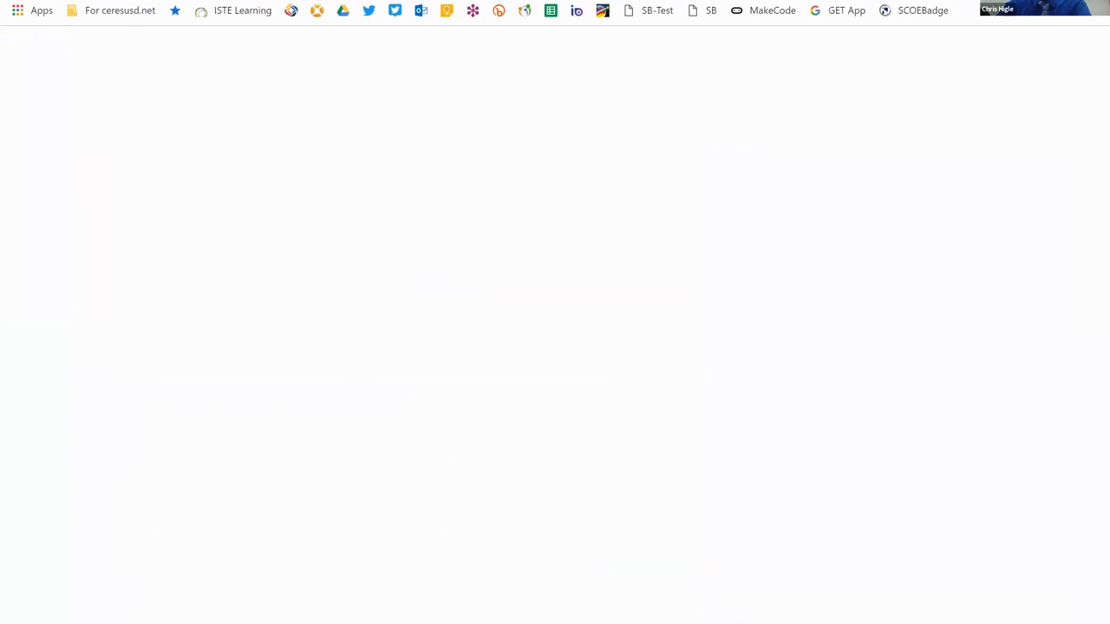
click(306, 330)
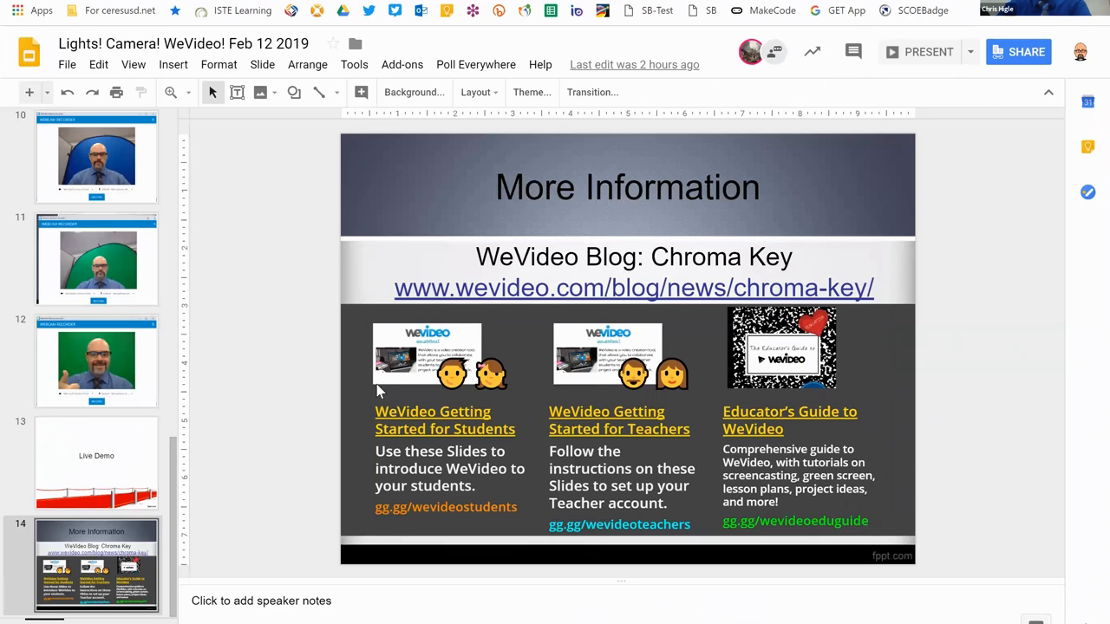